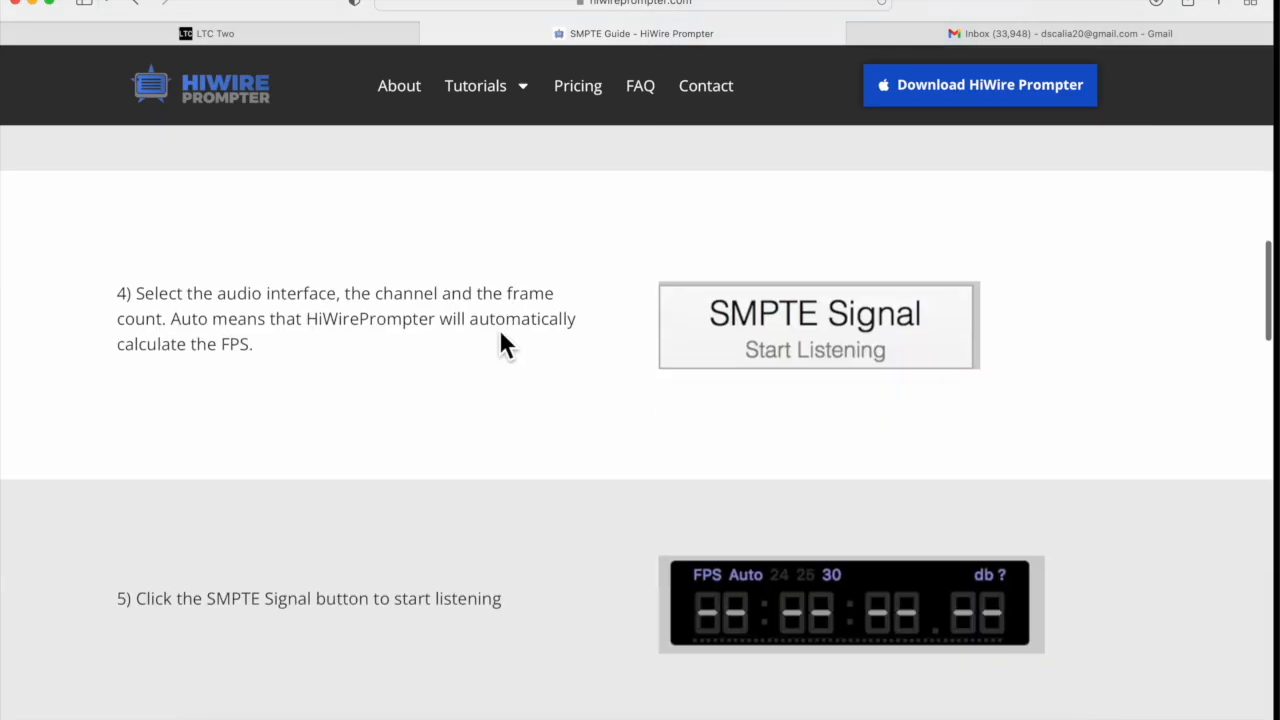
# Scroll through the HiWire Prompter SMPTE guide down to the SMPTE practice files section
pyautogui.scroll(-18, 500, 333)
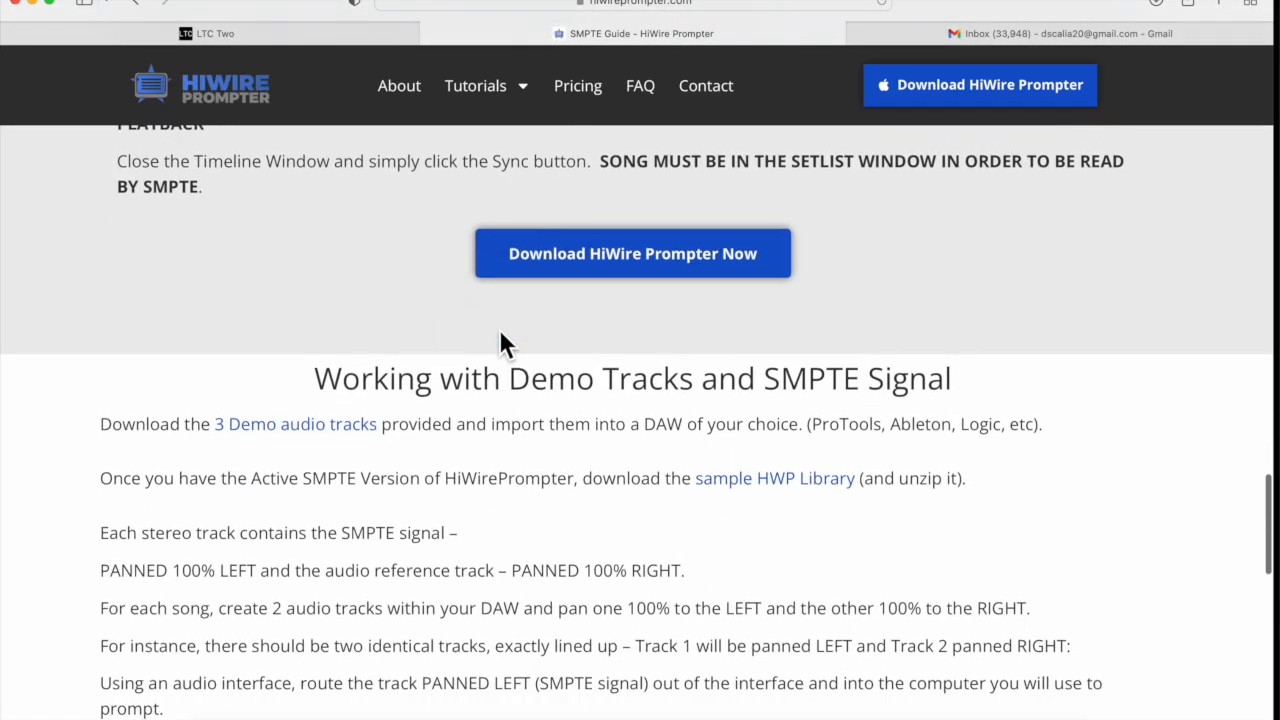
pyautogui.scroll(-5, 499, 340)
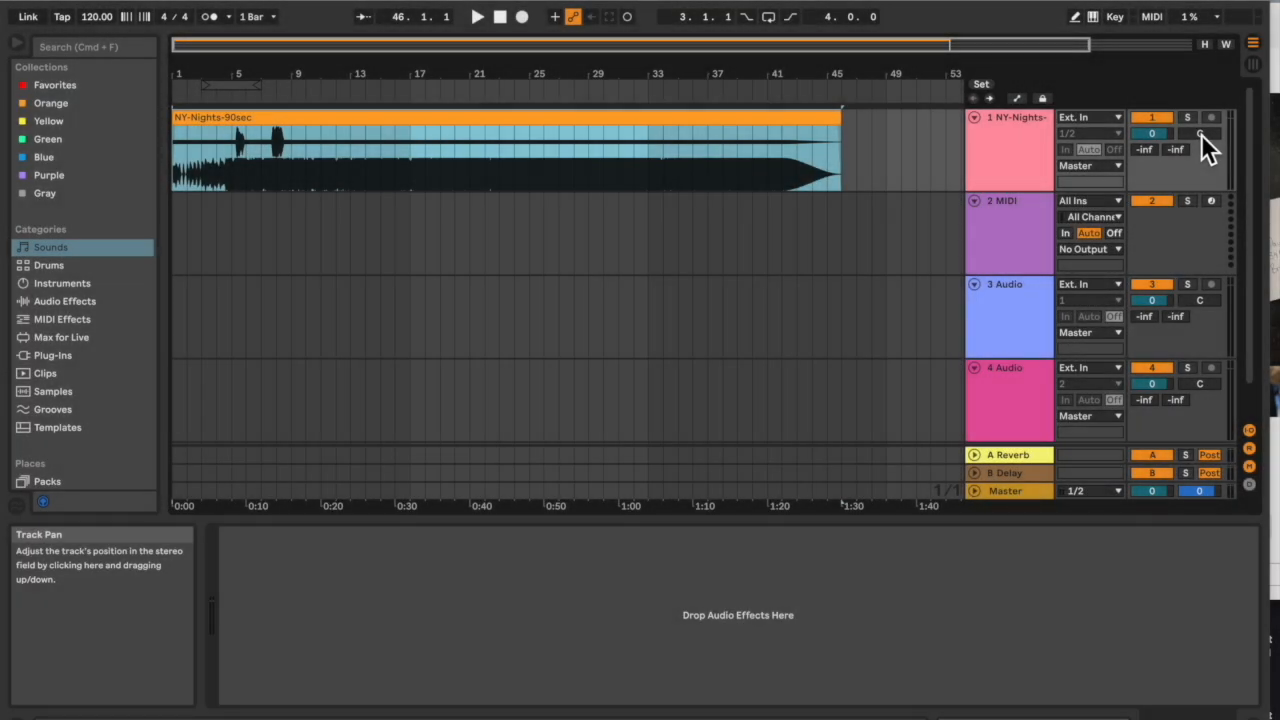
pyautogui.moveTo(1201, 134); pyautogui.dragTo(1201, 98)
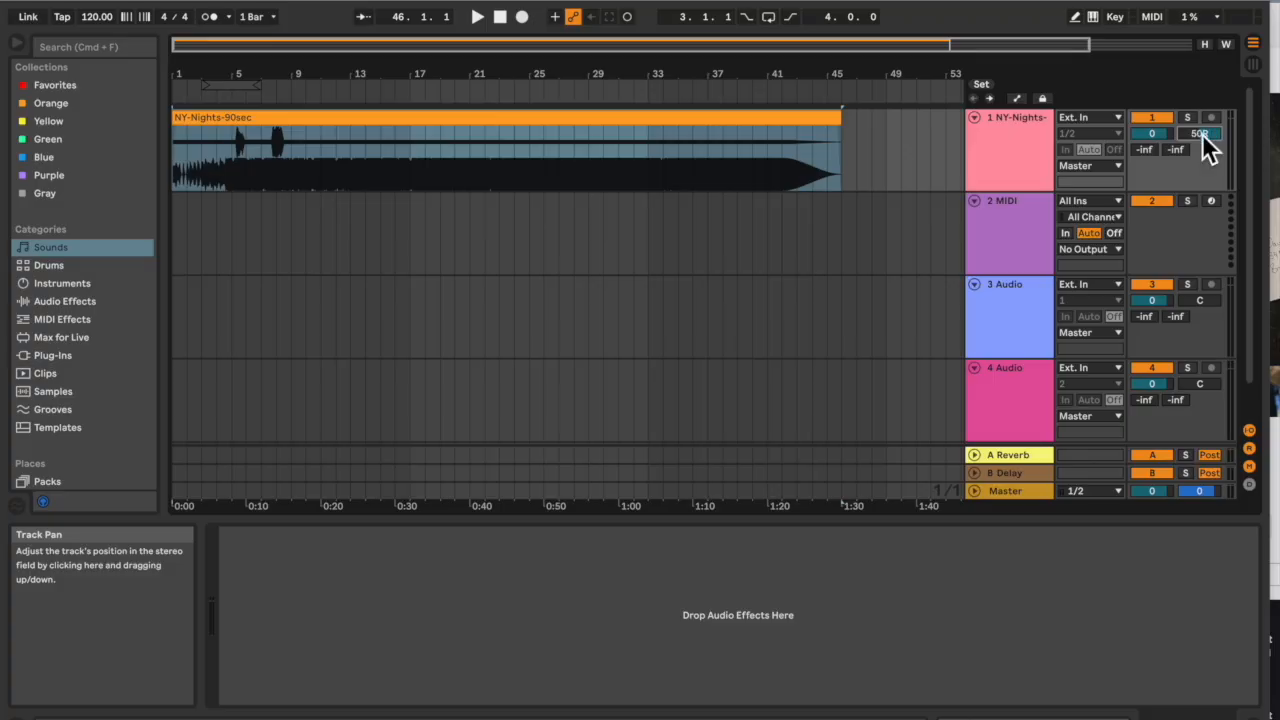
# Reset the NY-Nights track's pan to centre
pyautogui.write('0')
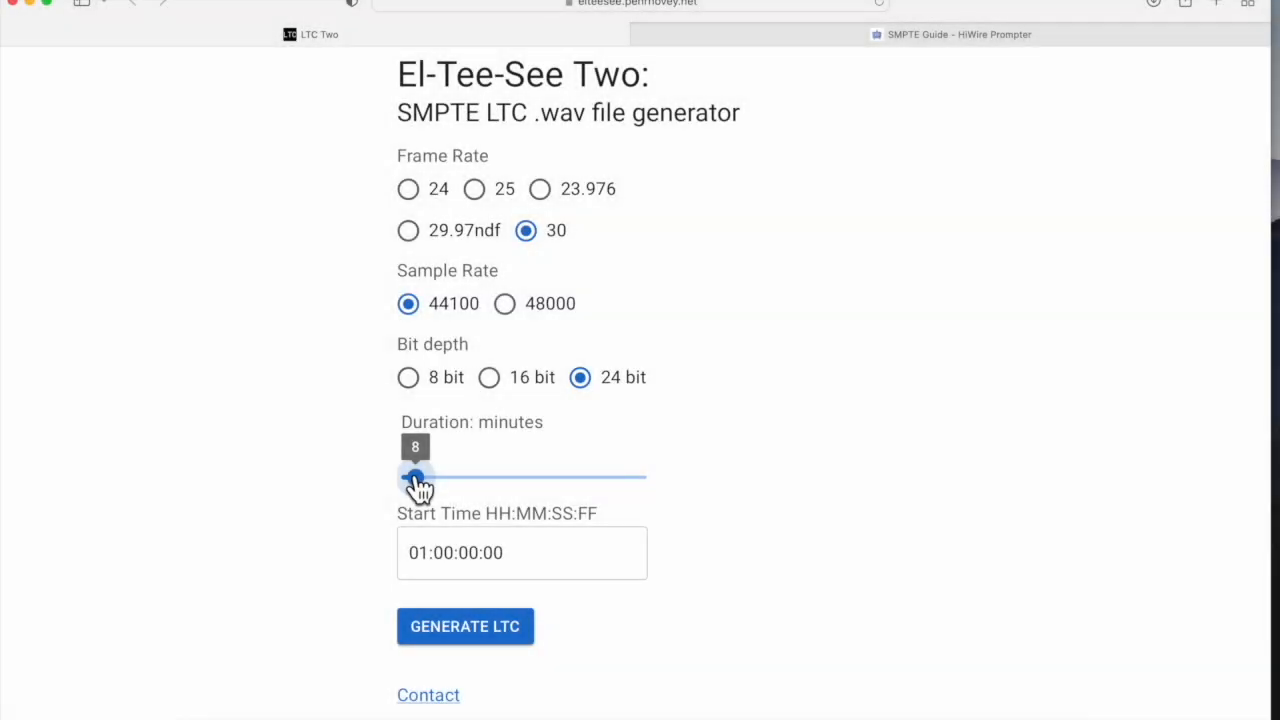
# Generate a 4-minute, 30 fps, 44100 Hz, 24-bit SMPTE LTC wav file starting at 01:00:00:00
pyautogui.moveTo(418, 488); pyautogui.dragTo(407, 478)
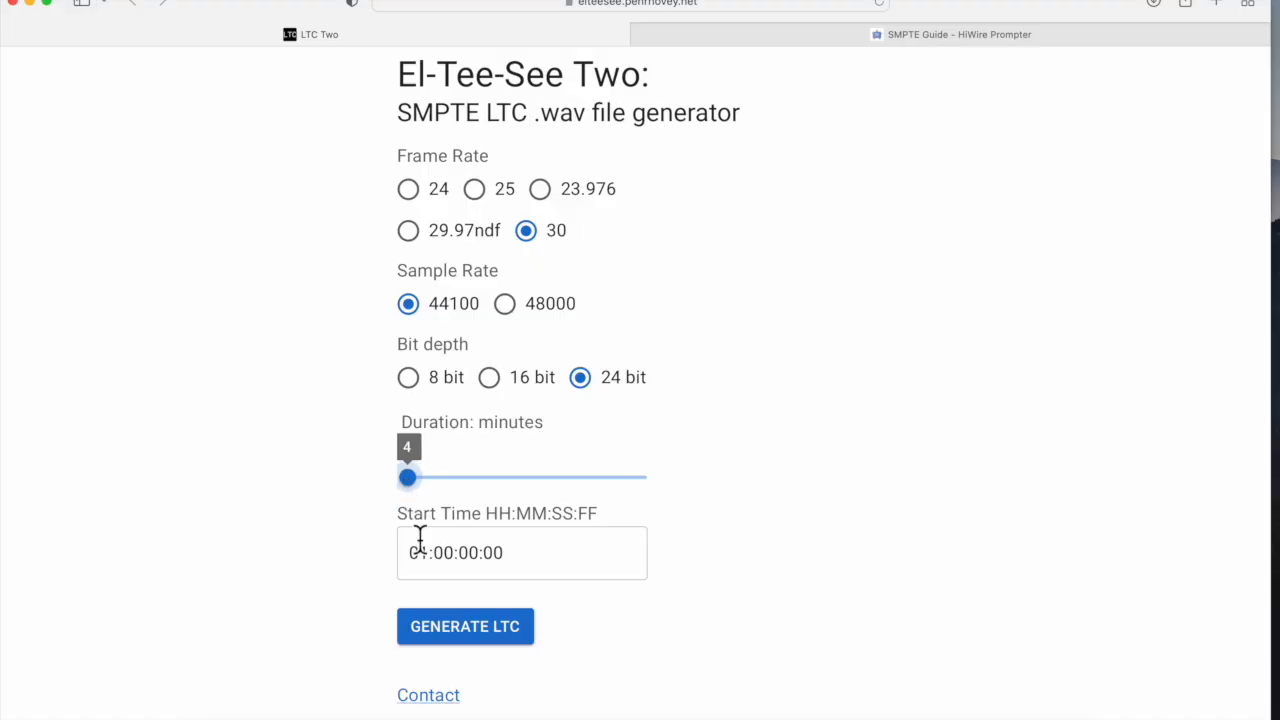
pyautogui.click(467, 628)
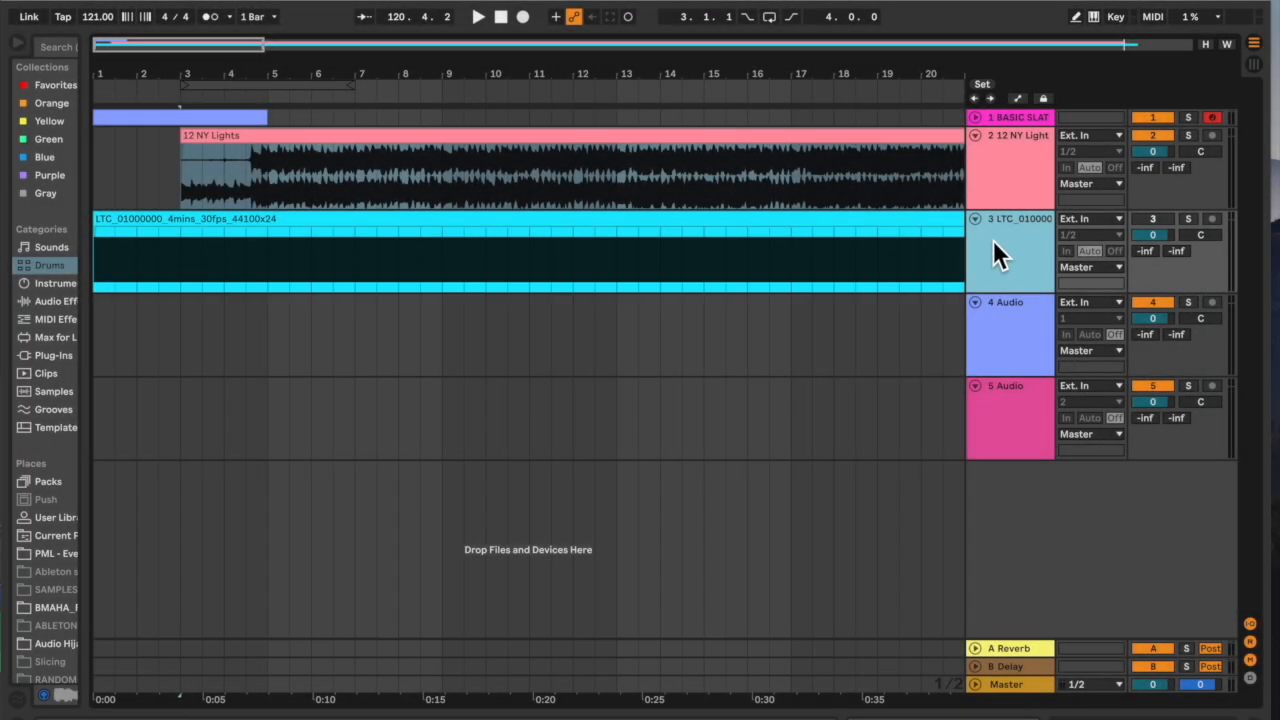
# Rename the LTC track as SMPTE and the NY Lights track as REFERENCE TRACK
pyautogui.write('SMPTE')
pyautogui.click(1016, 140)
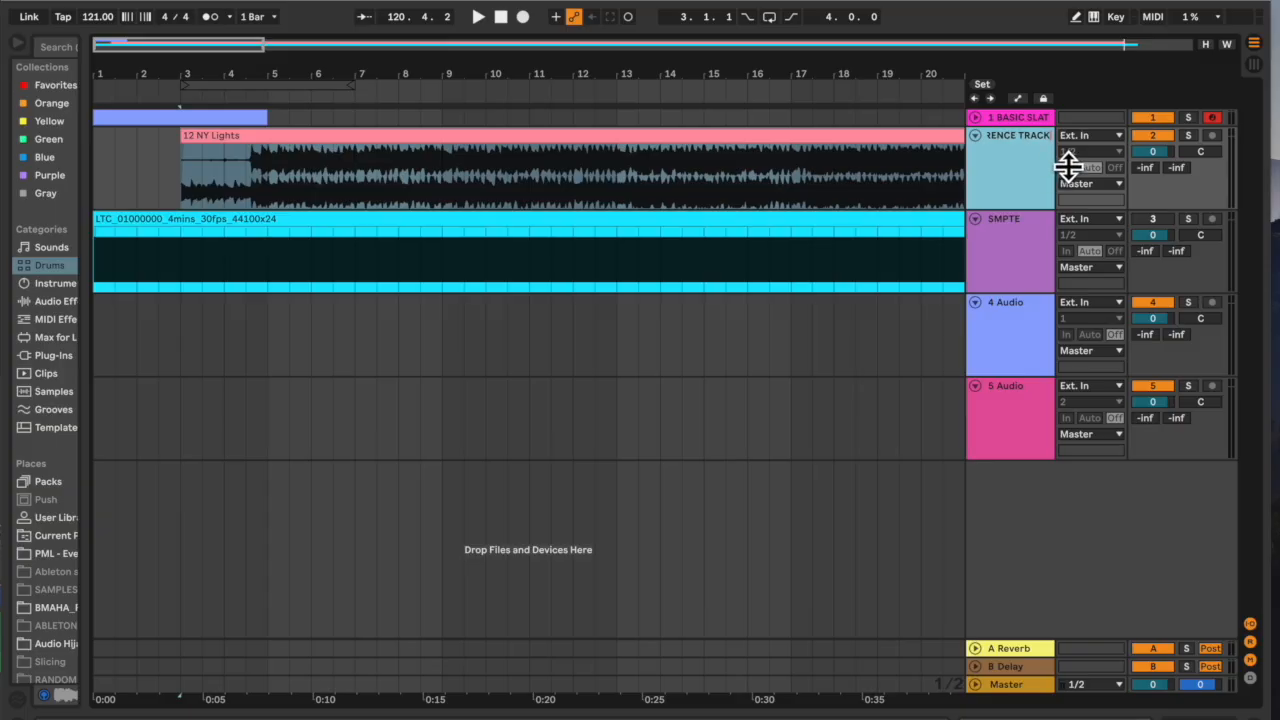
# Widen the track title column and expand the BASIC SLATE-1 track's height
pyautogui.moveTo(972, 171); pyautogui.dragTo(925, 186)
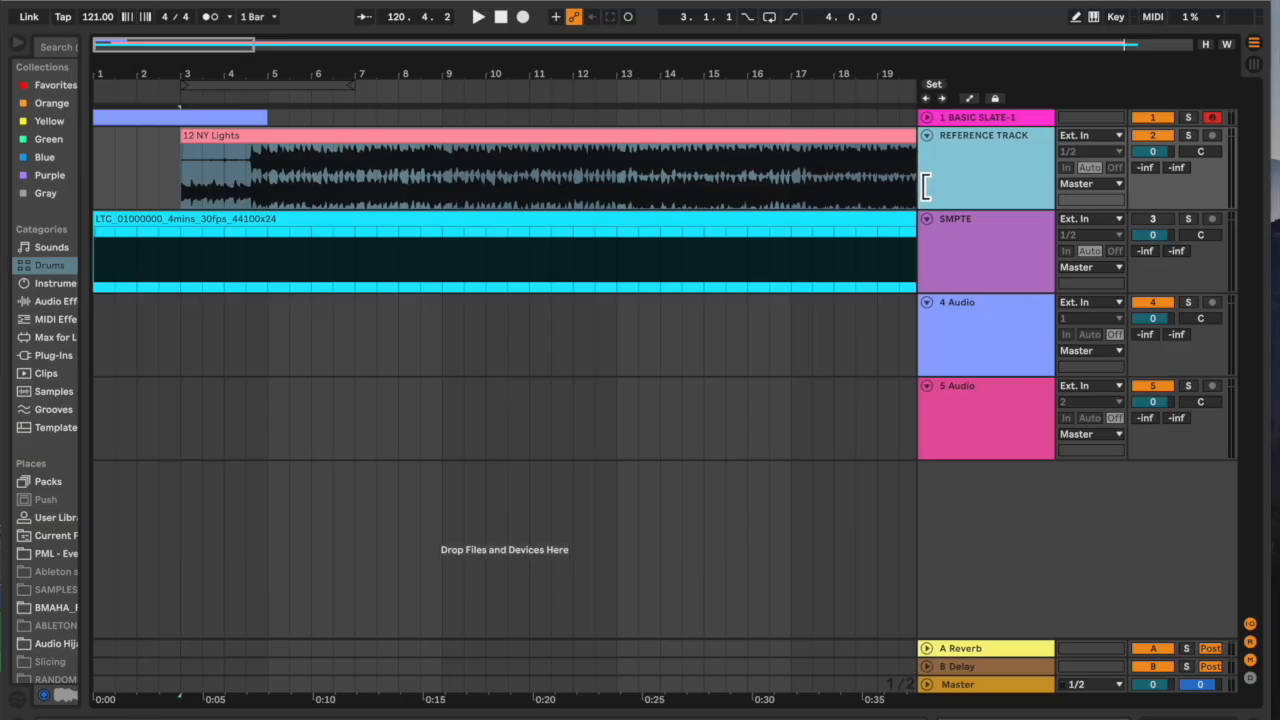
pyautogui.click(824, 179)
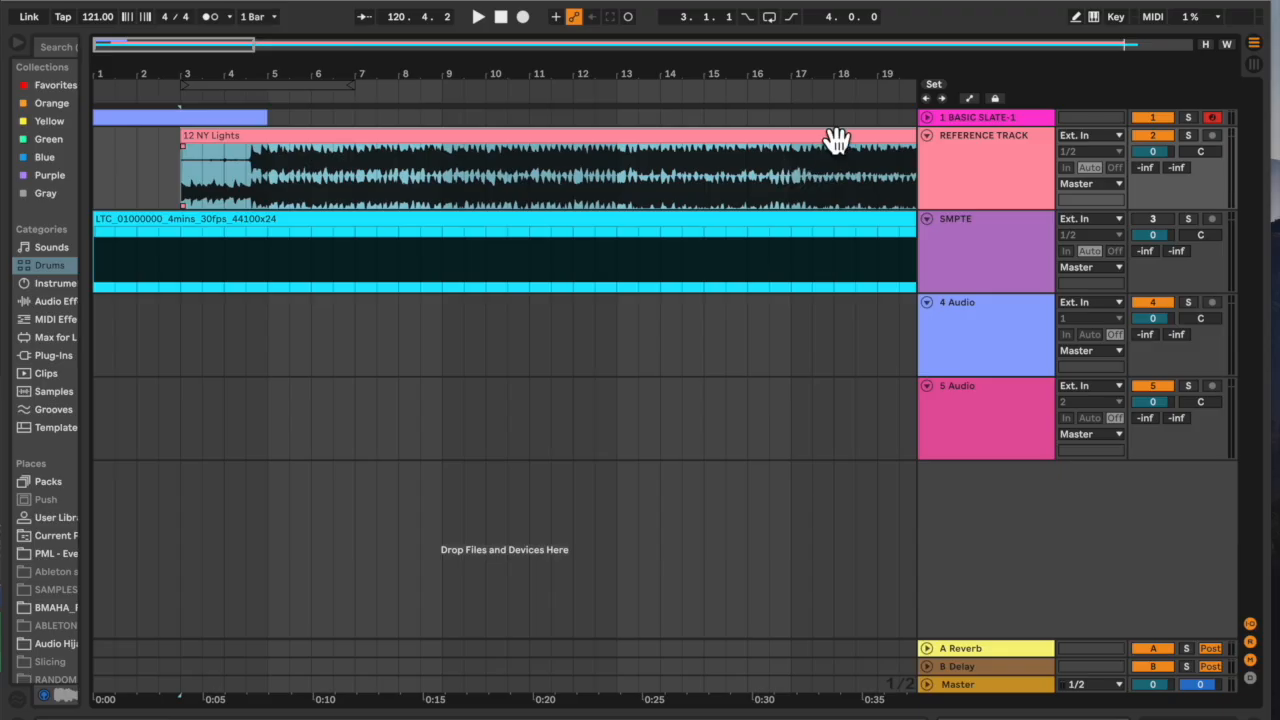
pyautogui.click(930, 121)
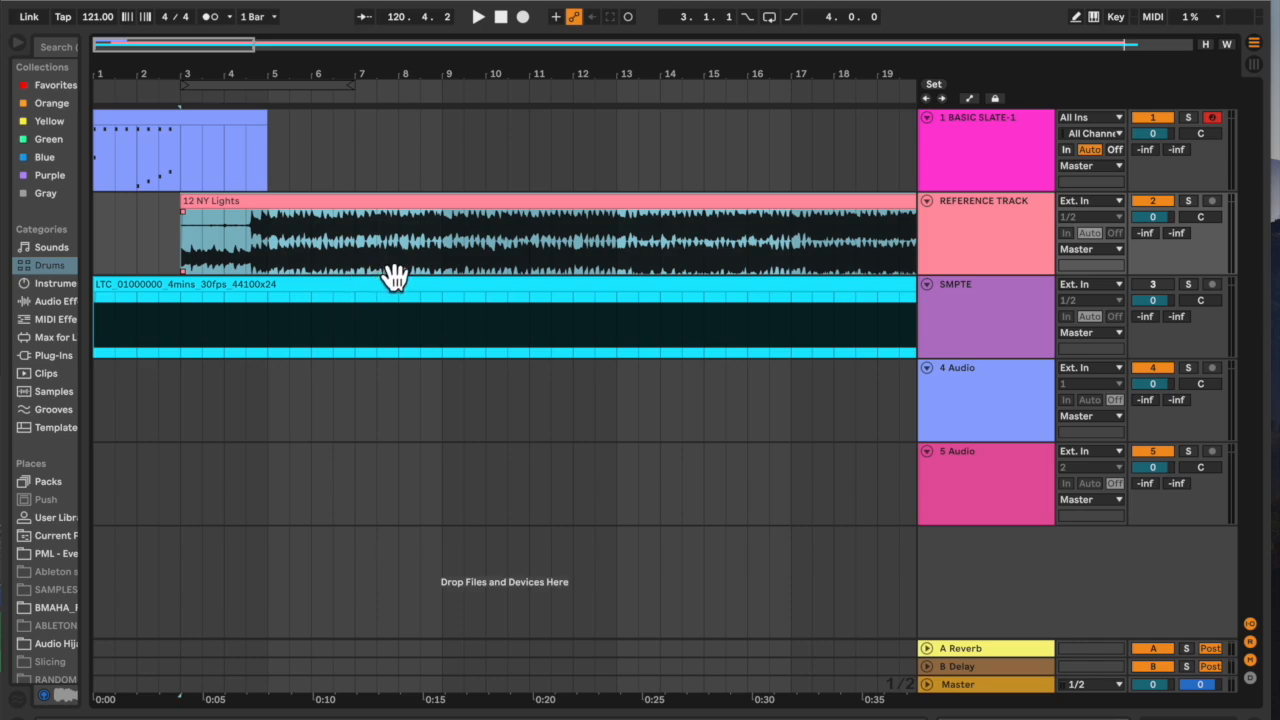
# Zoom out over the whole arrangement and select each track in turn to review the SMPTE timecode track
pyautogui.scroll(-10, 395, 277)
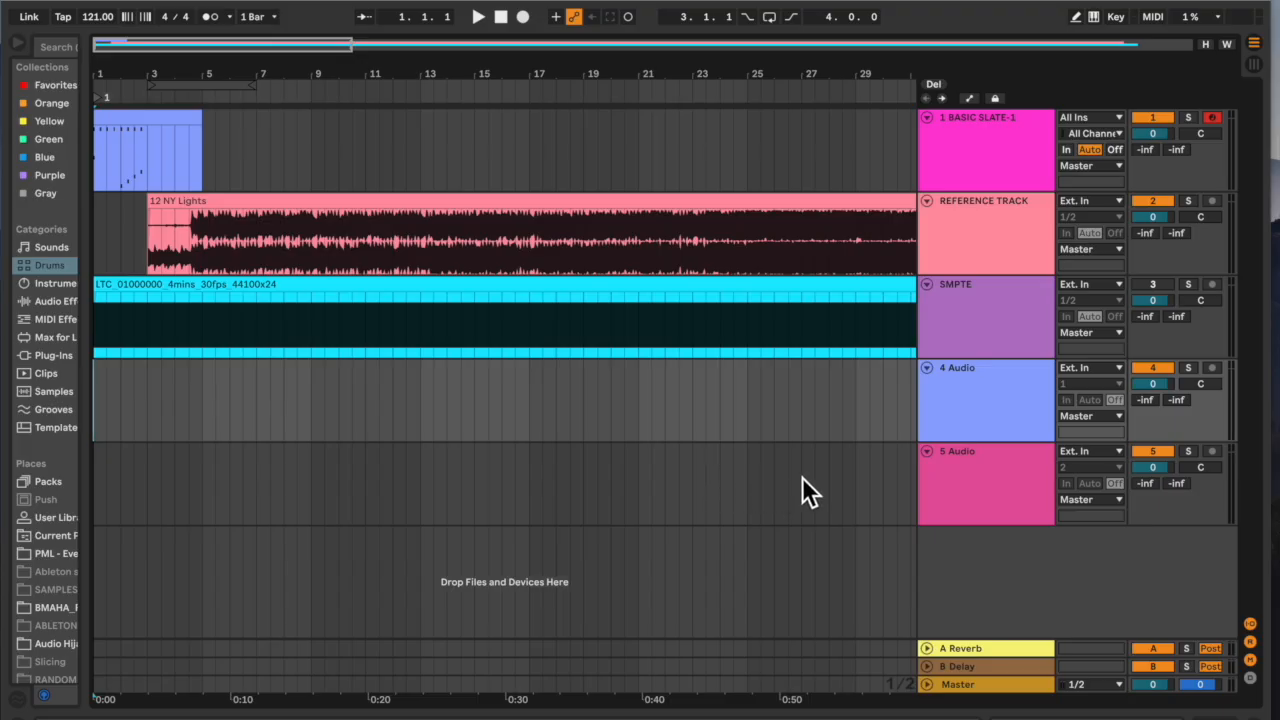
pyautogui.click(871, 410)
pyautogui.press('-')
pyautogui.press('-')
pyautogui.press('-')
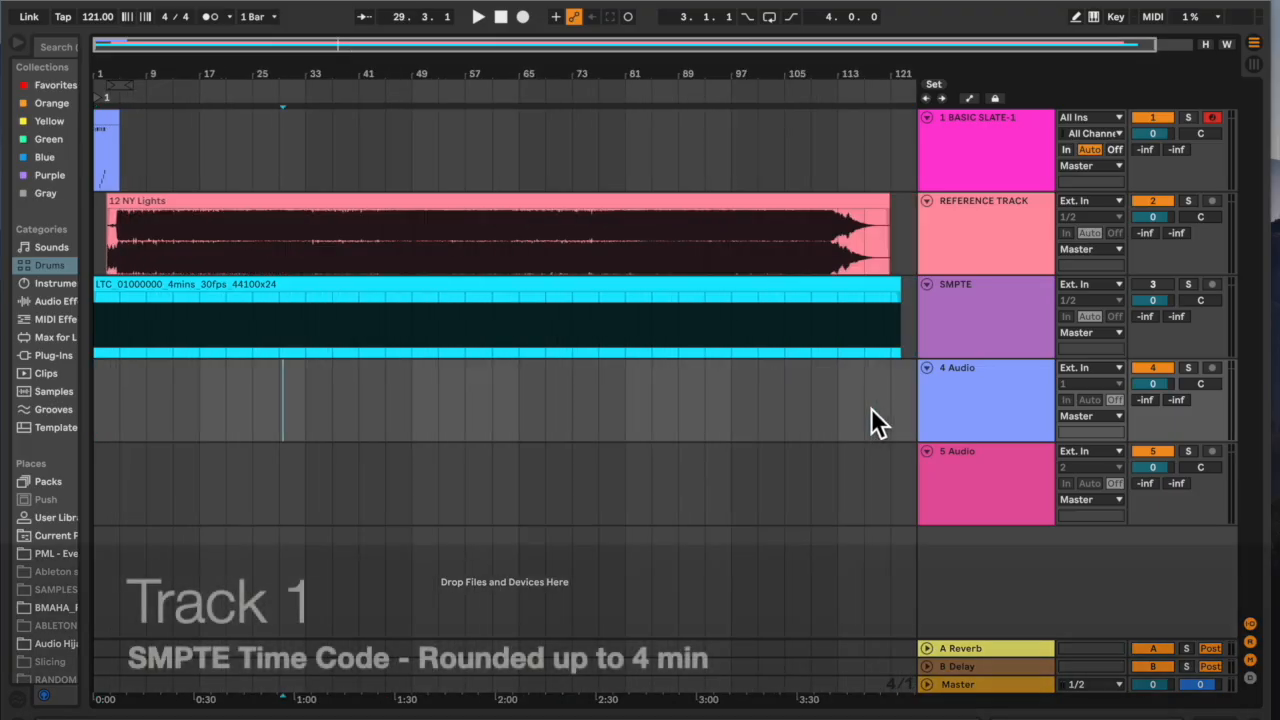
pyautogui.click(948, 316)
pyautogui.click(964, 262)
pyautogui.click(980, 171)
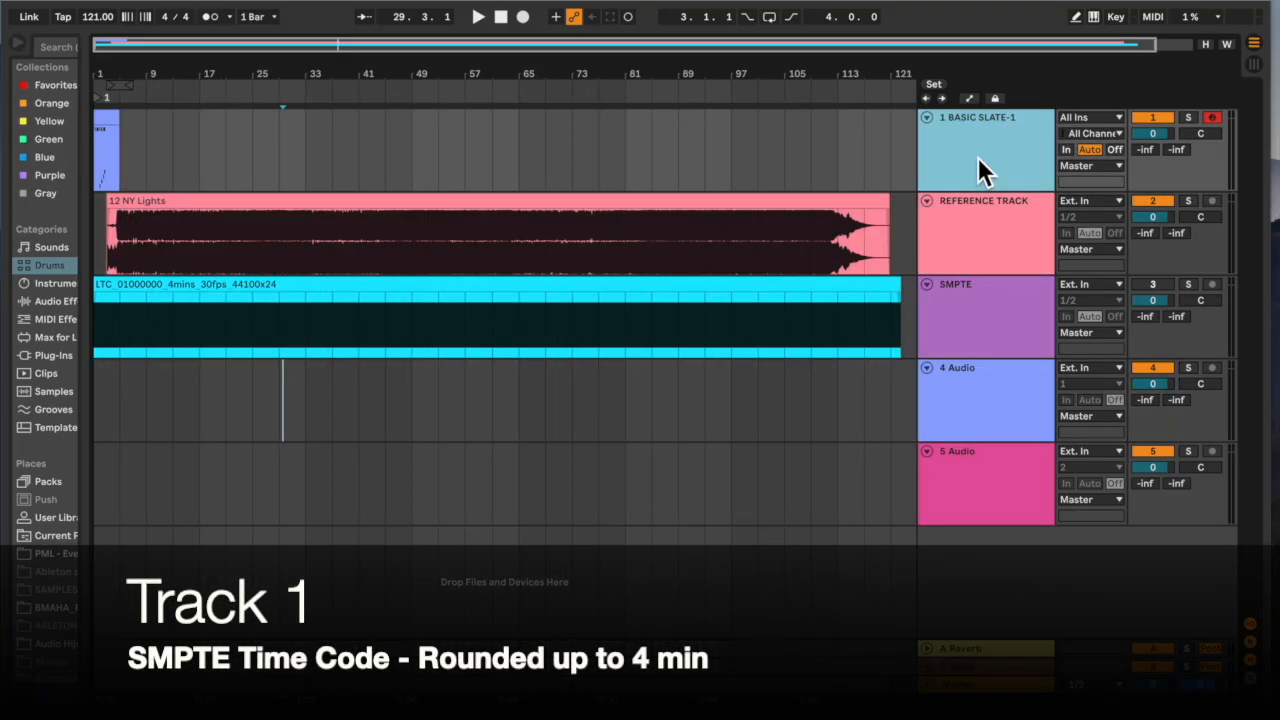
pyautogui.click(973, 294)
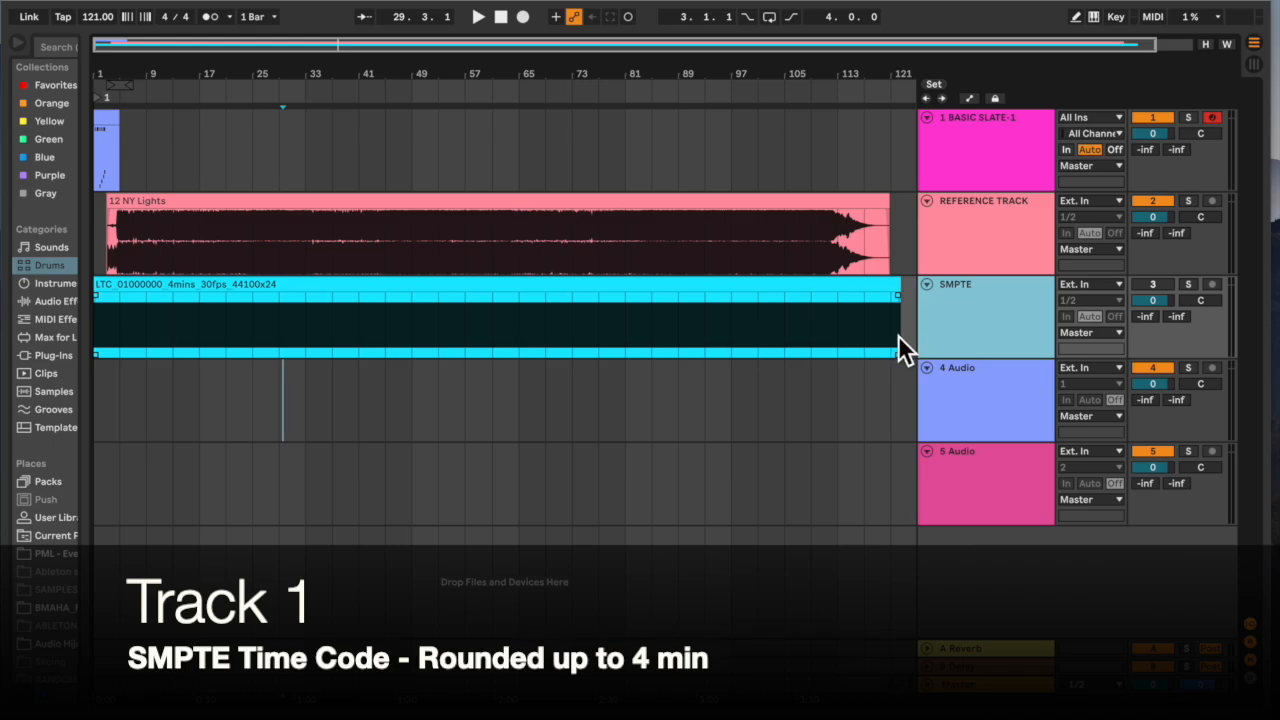
# Select the reference and slate tracks and clips to review how they line up
pyautogui.click(157, 200)
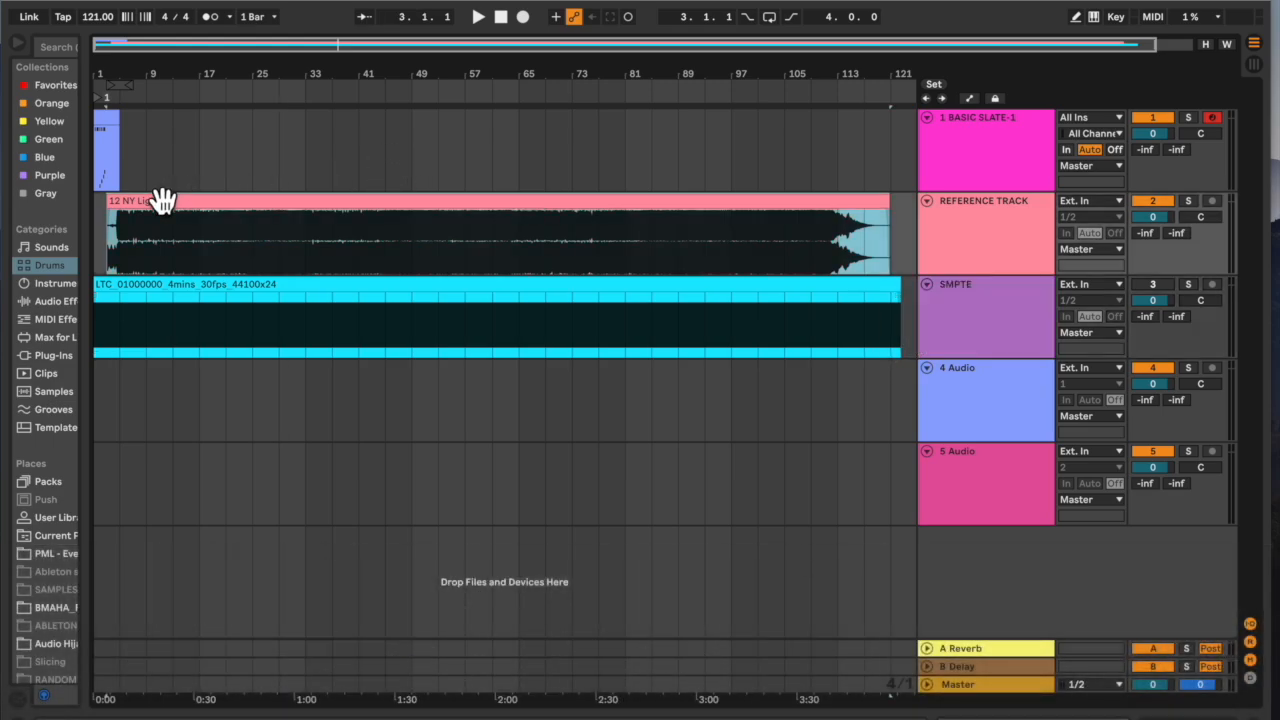
pyautogui.click(948, 215)
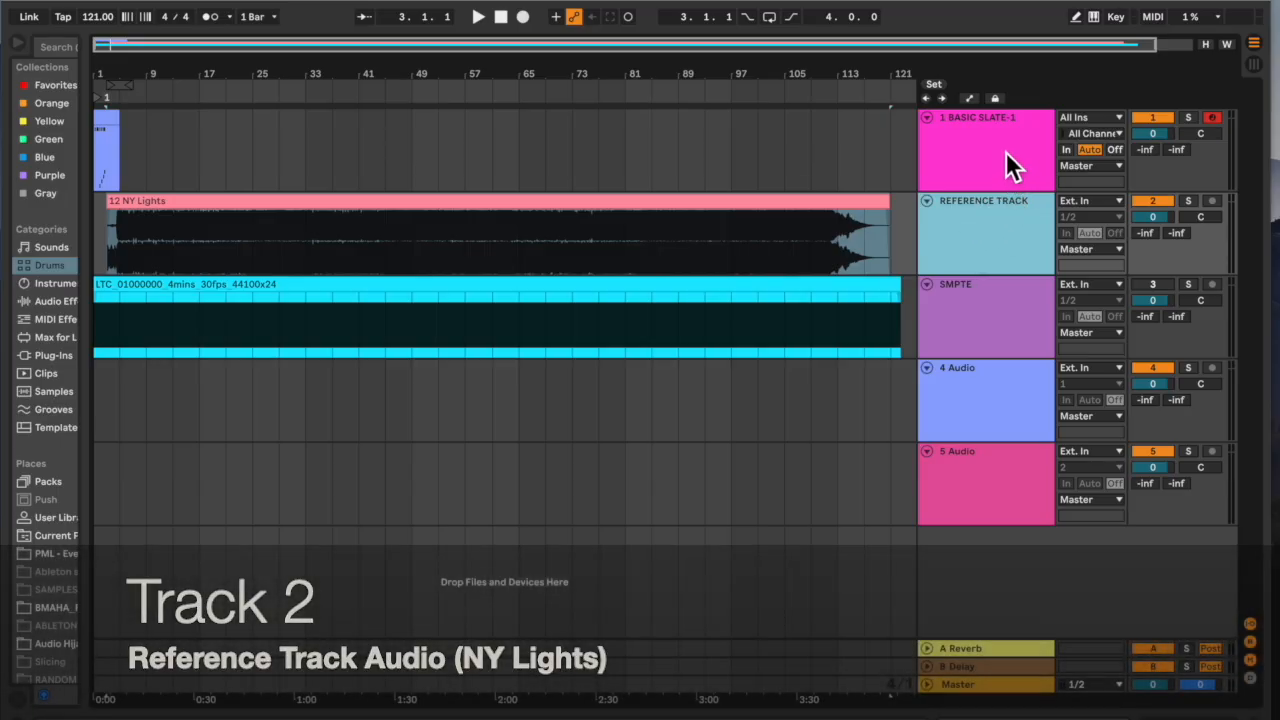
pyautogui.click(1003, 140)
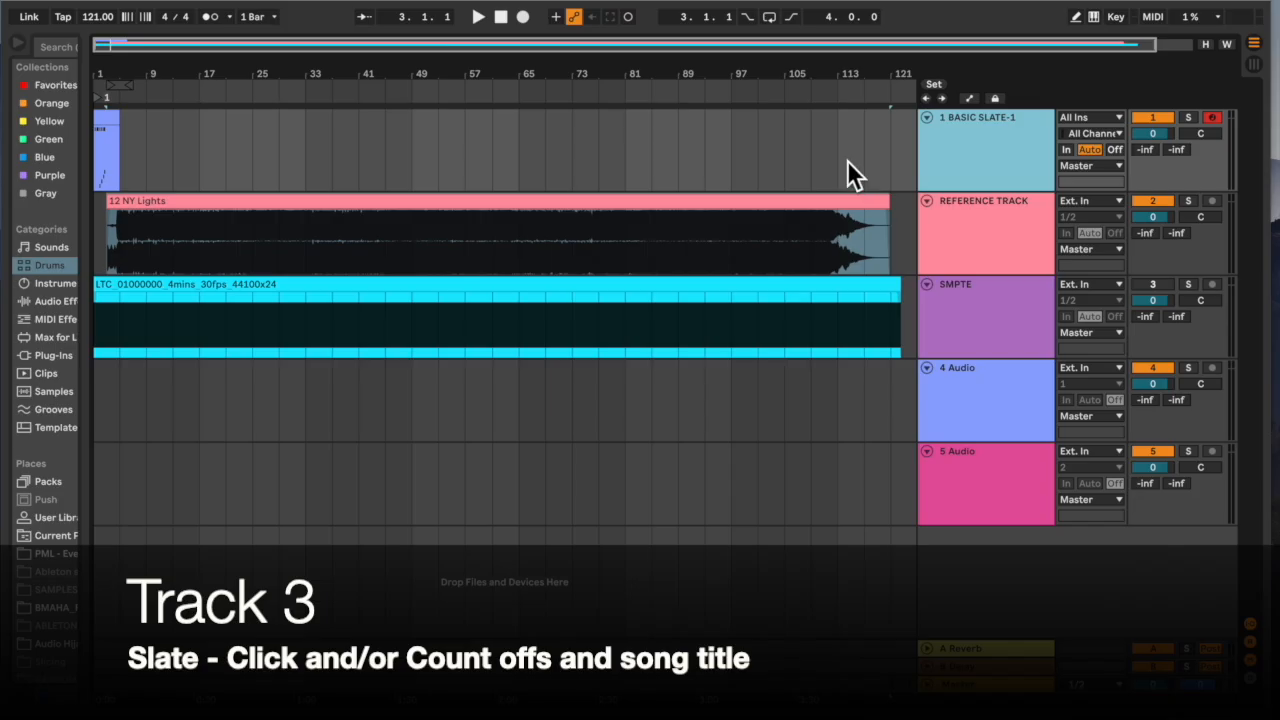
pyautogui.click(97, 177)
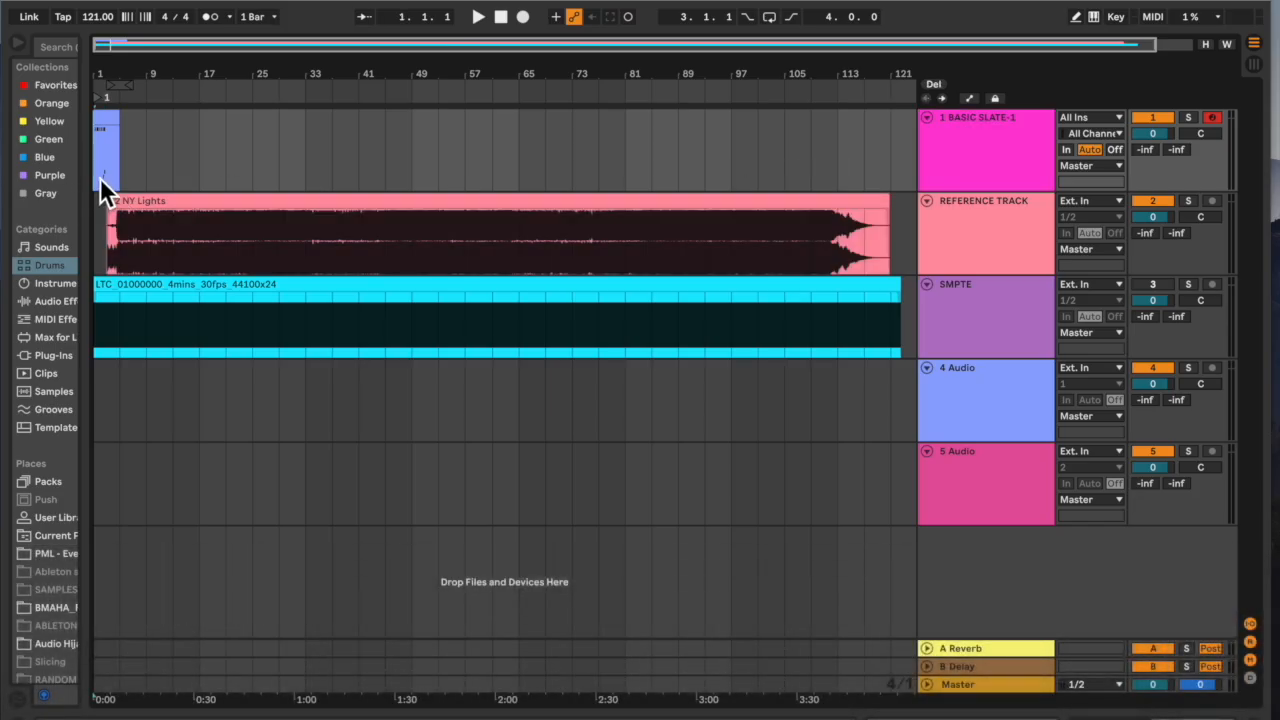
# Zoom into the song start and compare where the slate and reference clips begin against the SMPTE clip
pyautogui.press('+')
pyautogui.press('+')
pyautogui.press('+')
pyautogui.press('+')
pyautogui.press('+')
pyautogui.press('+')
pyautogui.press('+')
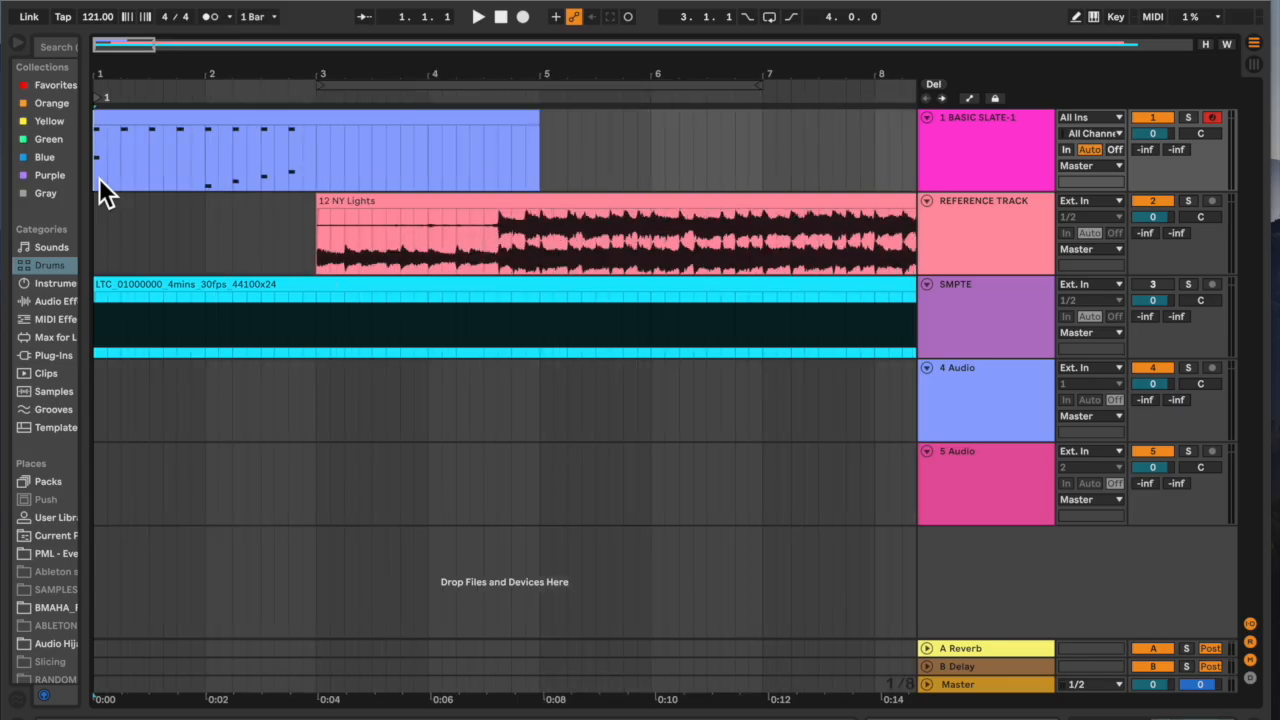
pyautogui.moveTo(97, 222); pyautogui.dragTo(447, 228)
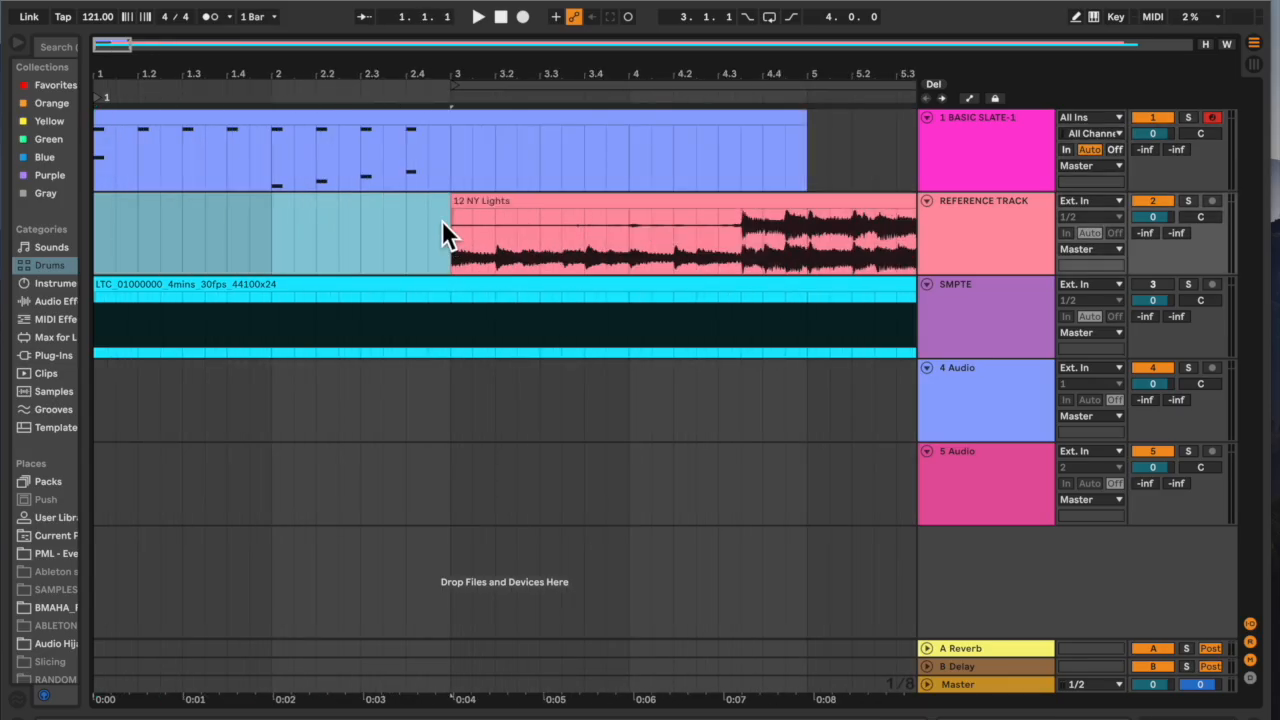
pyautogui.click(442, 220)
pyautogui.moveTo(442, 220); pyautogui.dragTo(97, 254)
pyautogui.click(104, 285)
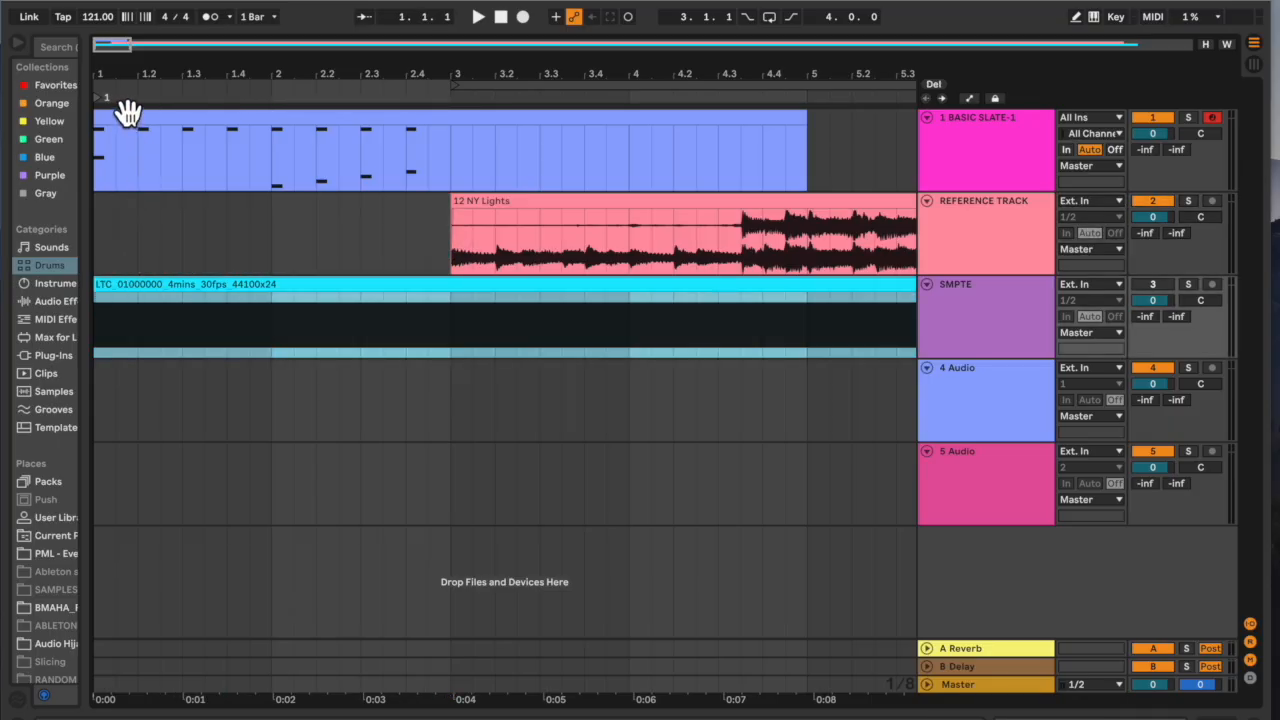
pyautogui.click(127, 114)
pyautogui.click(99, 252)
pyautogui.moveTo(99, 252)
pyautogui.mouseDown()
pyautogui.moveTo(211, 231)
pyautogui.moveTo(450, 235)
pyautogui.mouseUp()
pyautogui.click(448, 233)
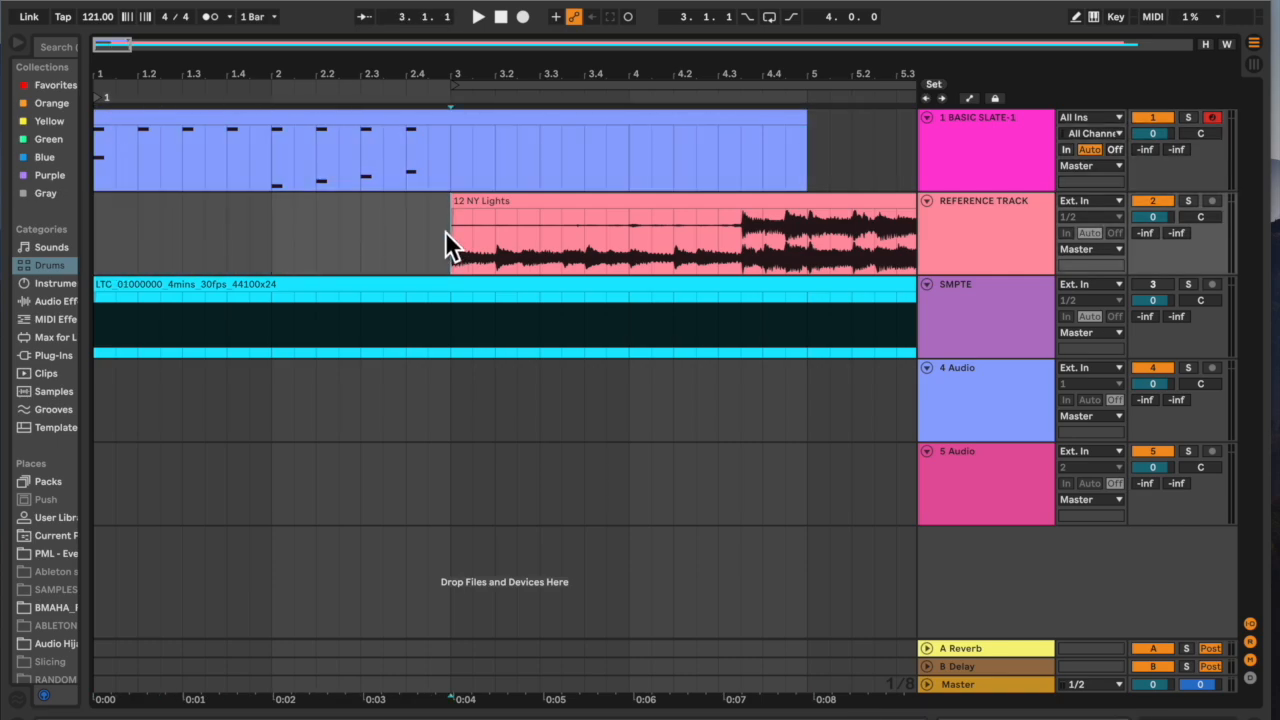
# Set the playback position to the beginning of the arrangement and start playback
pyautogui.press('-')
pyautogui.press('-')
pyautogui.press('-')
pyautogui.press('-')
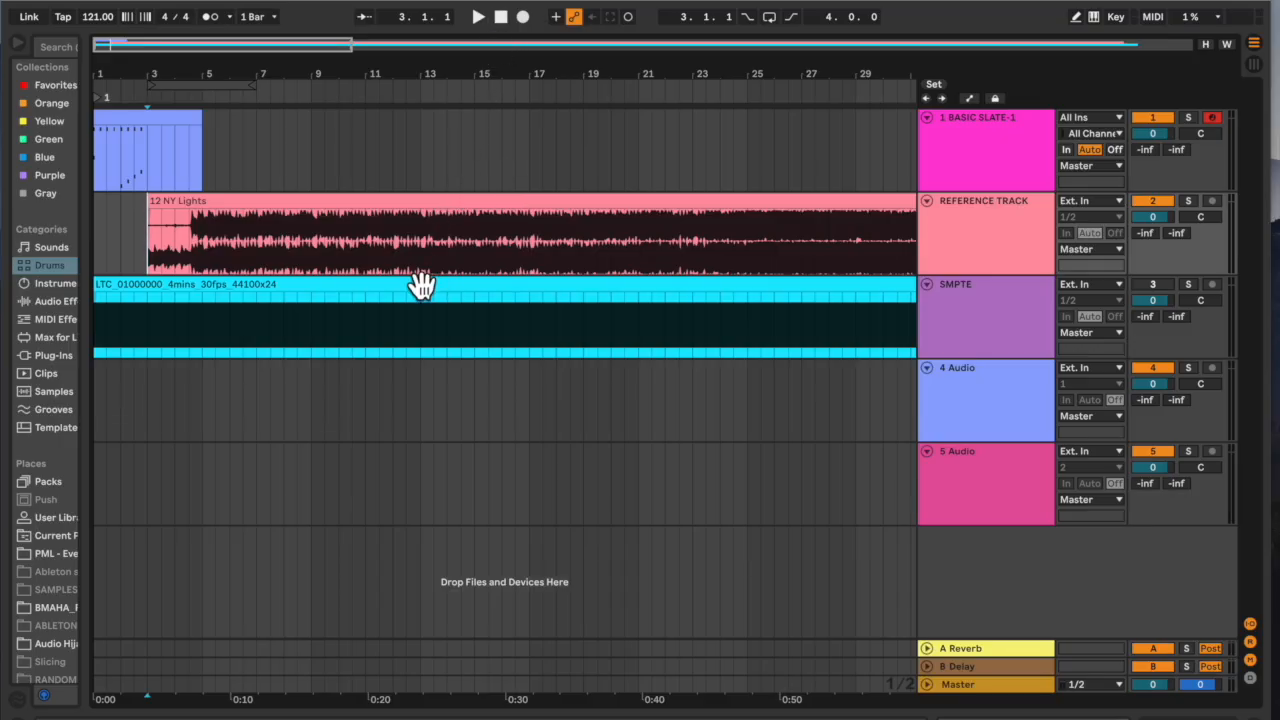
pyautogui.click(422, 285)
pyautogui.click(434, 200)
pyautogui.click(175, 118)
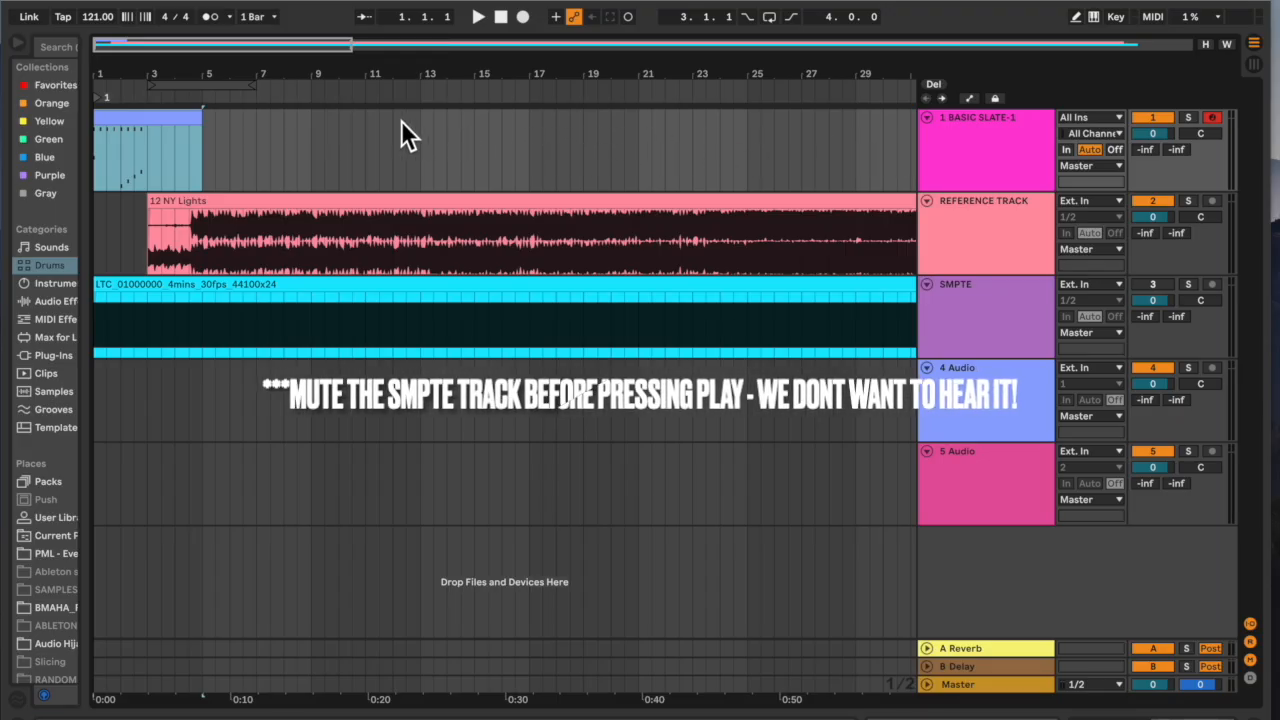
pyautogui.click(95, 233)
pyautogui.press('space')
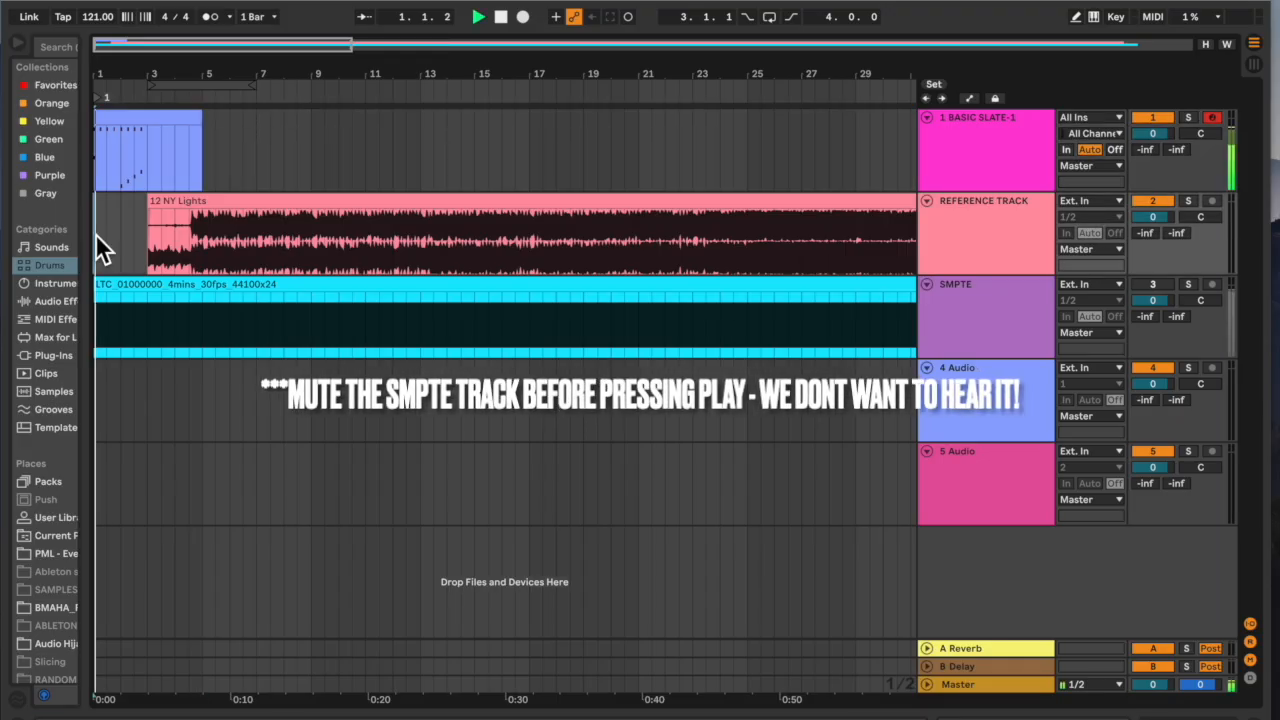